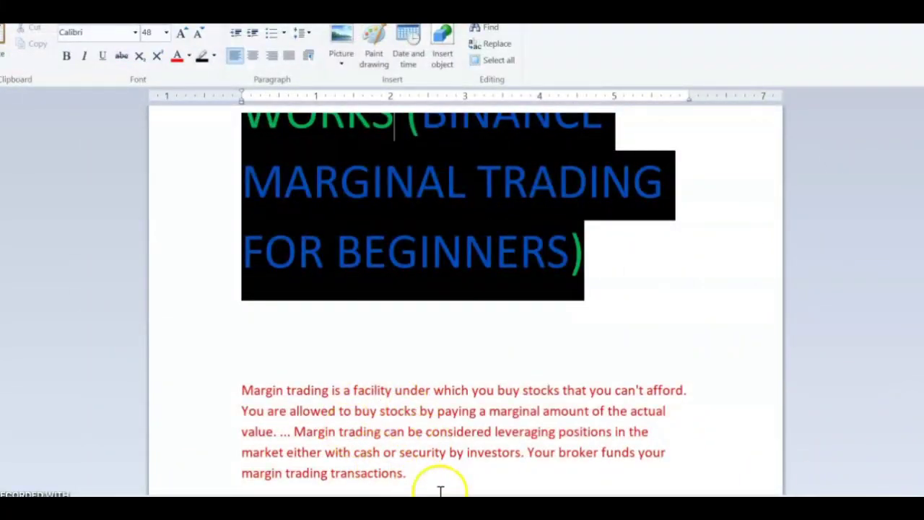
# Step: Highlight the red margin-trading paragraph in WordPad, then bring the Binance BTC/USDT page forward
pyautogui.moveTo(440, 491); pyautogui.dragTo(213, 397)
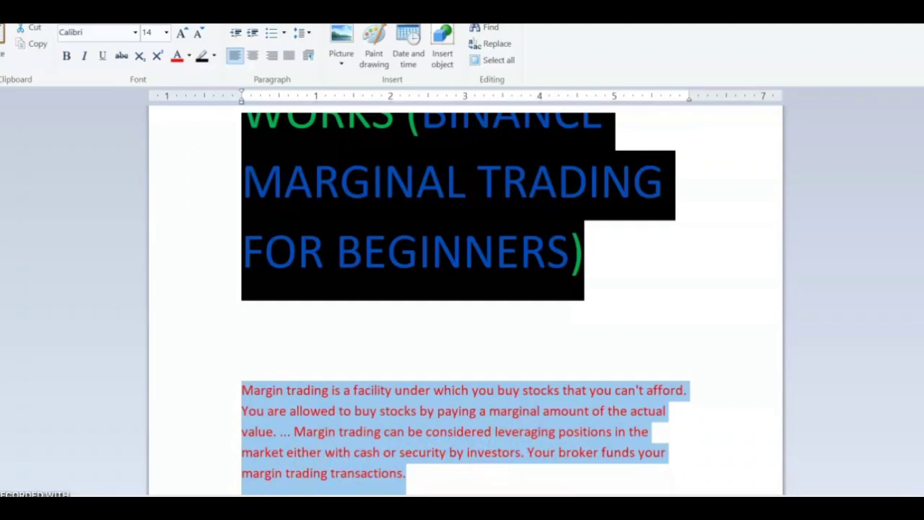
pyautogui.moveTo(174, 505)
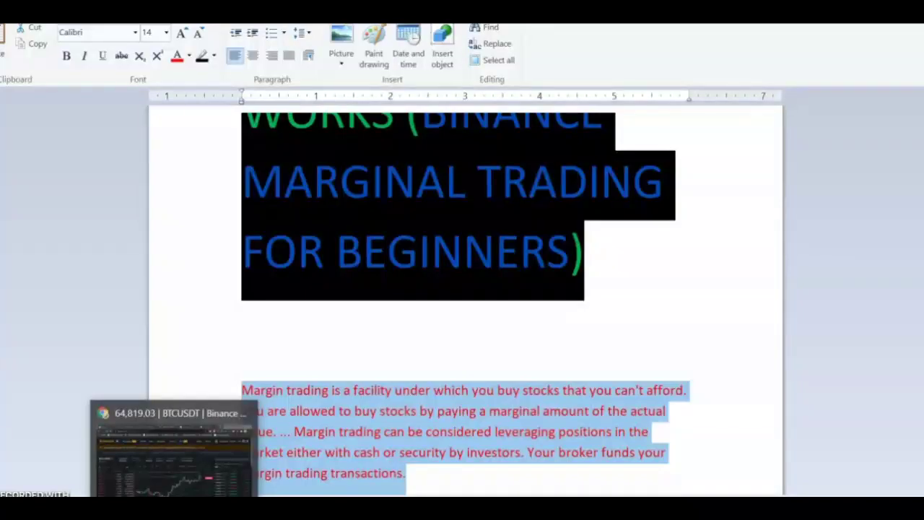
pyautogui.click(173, 447)
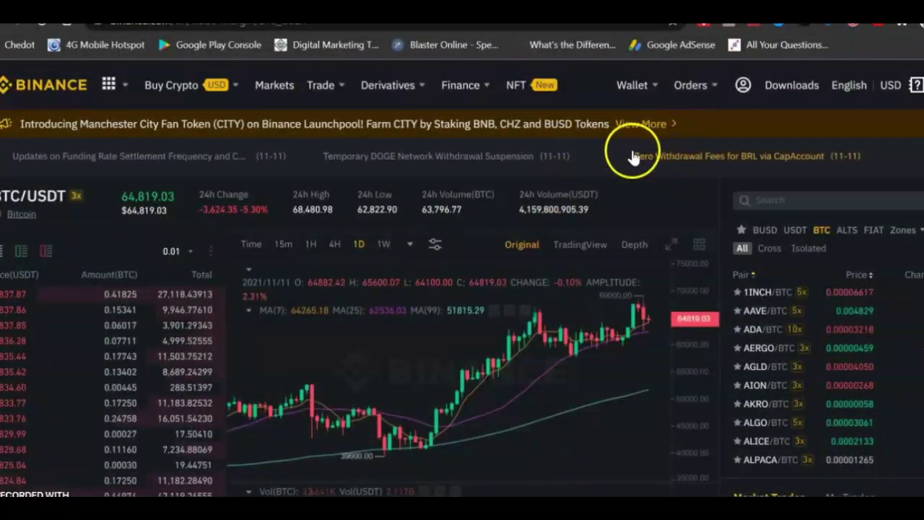
# Step: Open Trade > Margin in a new browser tab, then go to the Wallet > Margin page
pyautogui.moveTo(691, 86)
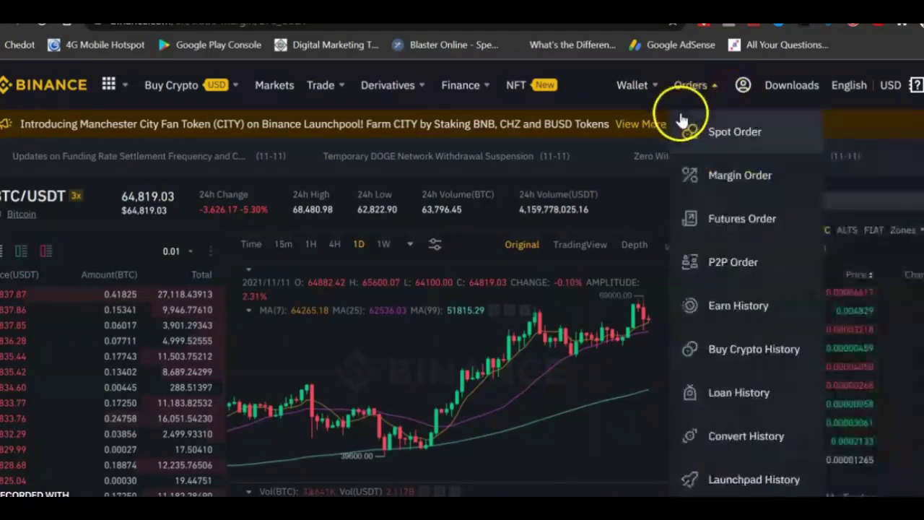
pyautogui.moveTo(645, 89)
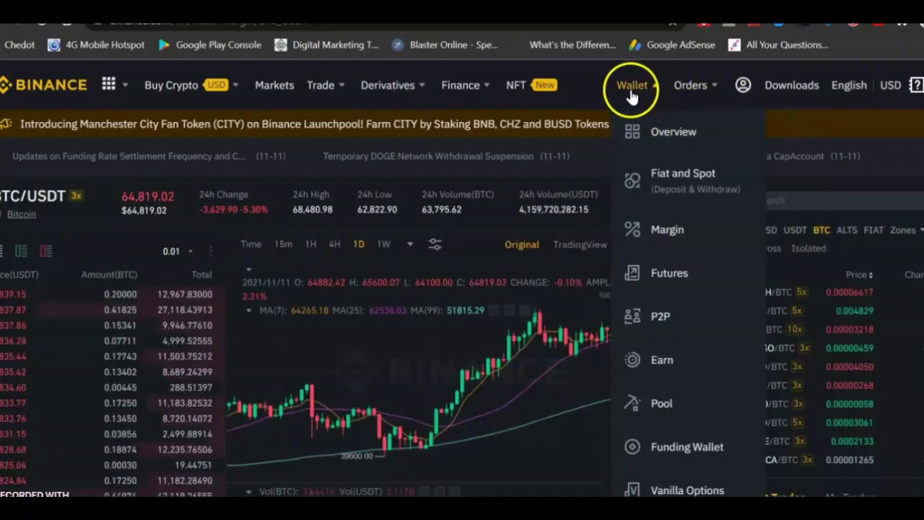
pyautogui.moveTo(328, 97)
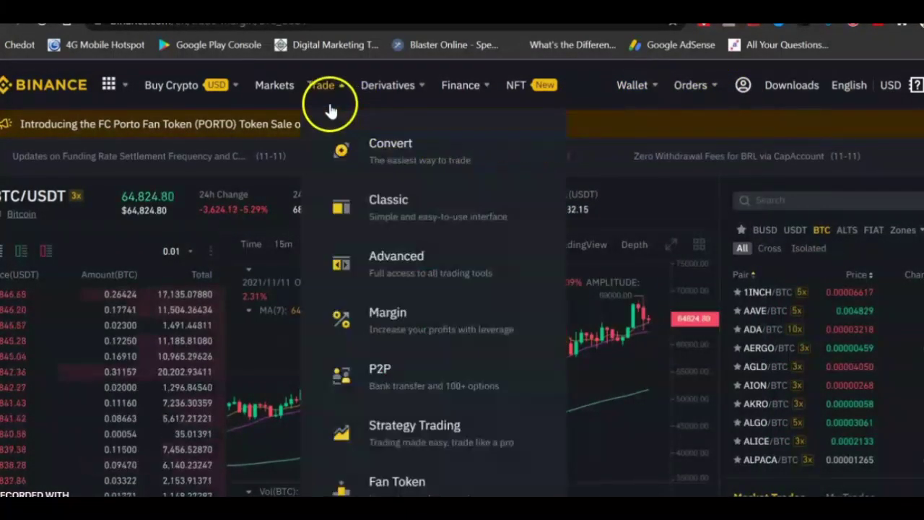
pyautogui.rightClick(407, 326)
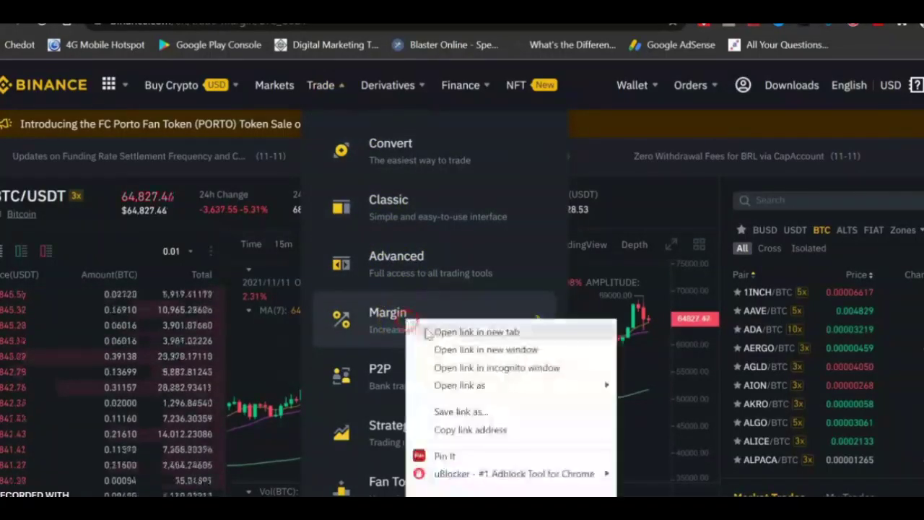
pyautogui.click(455, 330)
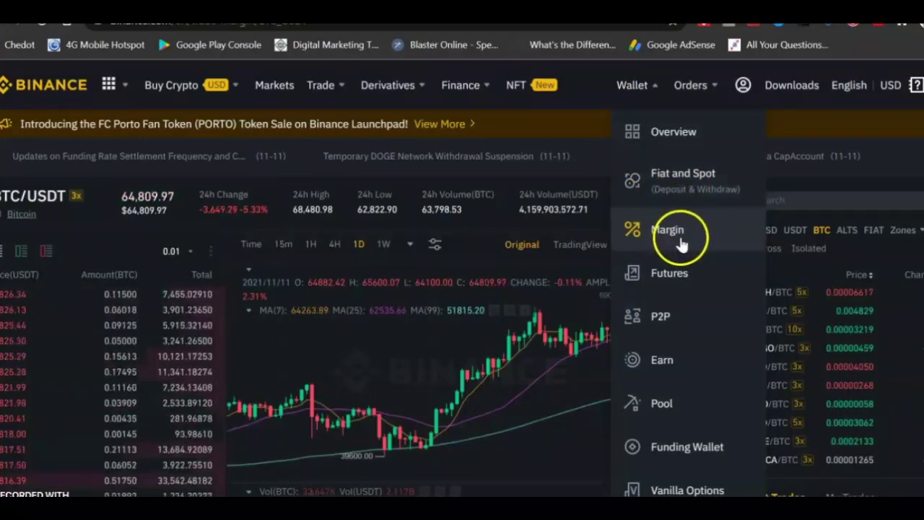
pyautogui.click(679, 244)
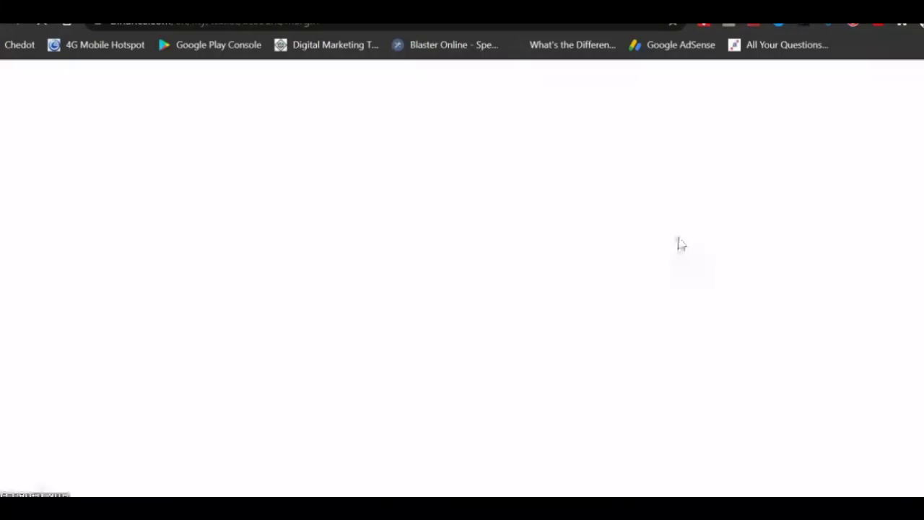
# Step: Check the Cross margin wallet's 0.00000080 BTC balance and the Funds table, then return to BTC/USDT
pyautogui.click(400, 269)
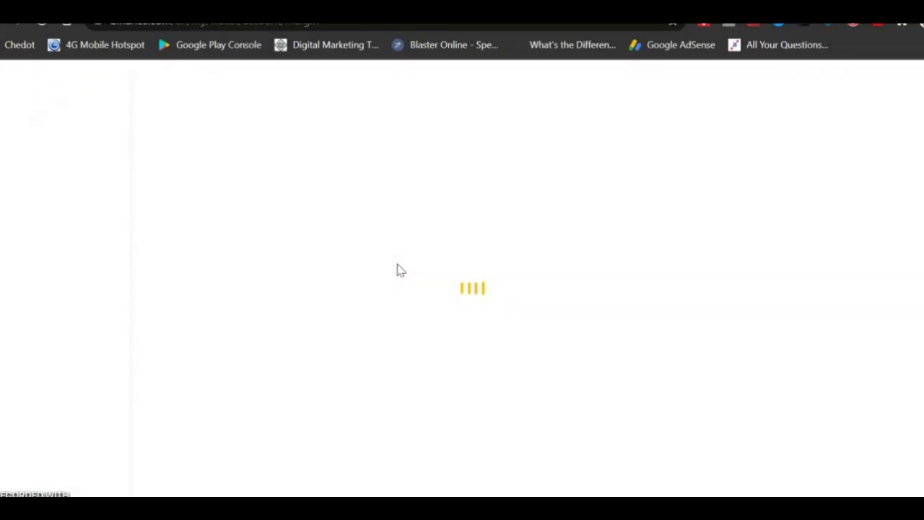
pyautogui.click(193, 223)
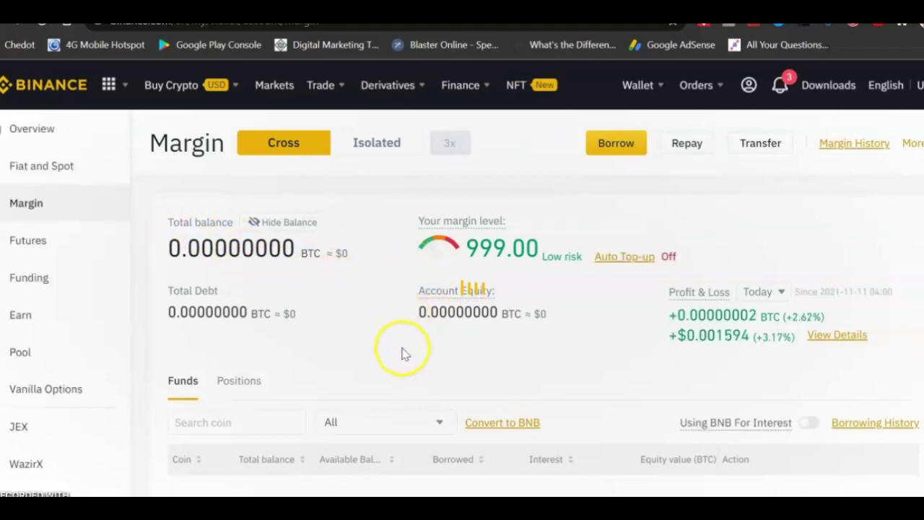
pyautogui.scroll(-5, 505, 339)
pyautogui.scroll(3, 530, 320)
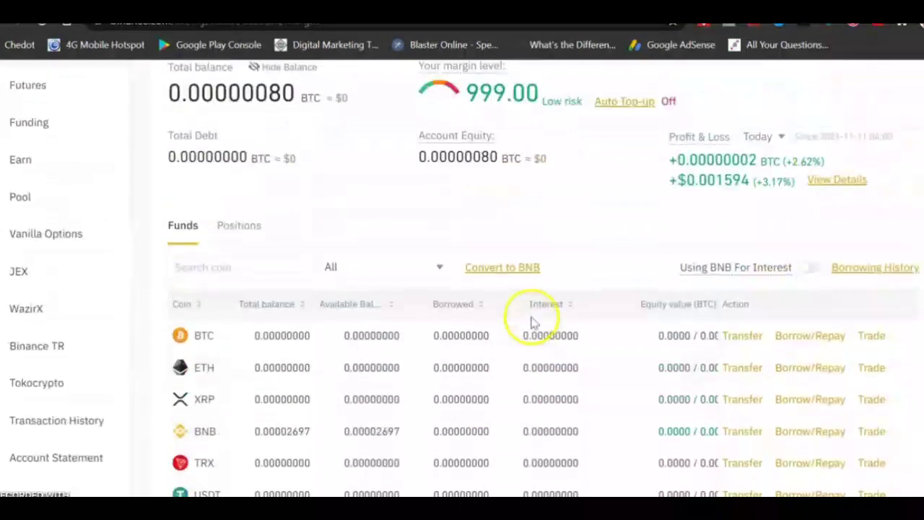
pyautogui.scroll(-1, 553, 316)
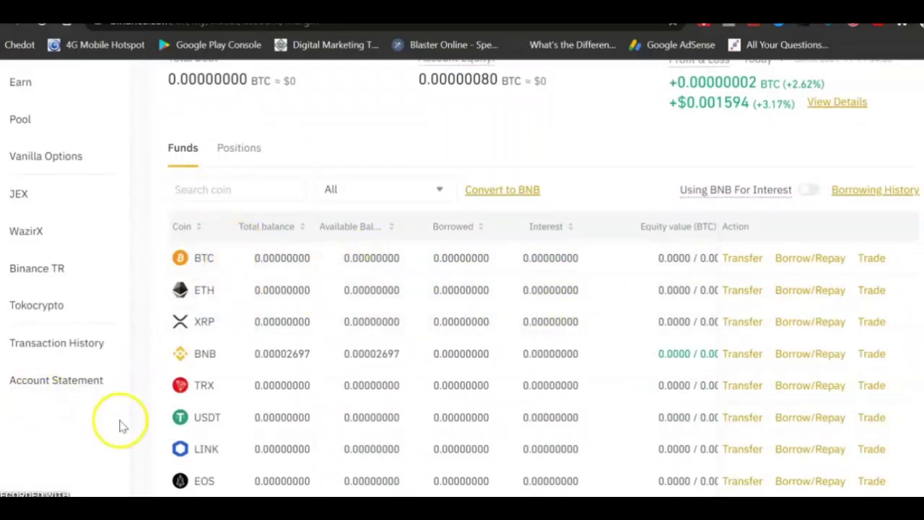
pyautogui.scroll(-1, 214, 238)
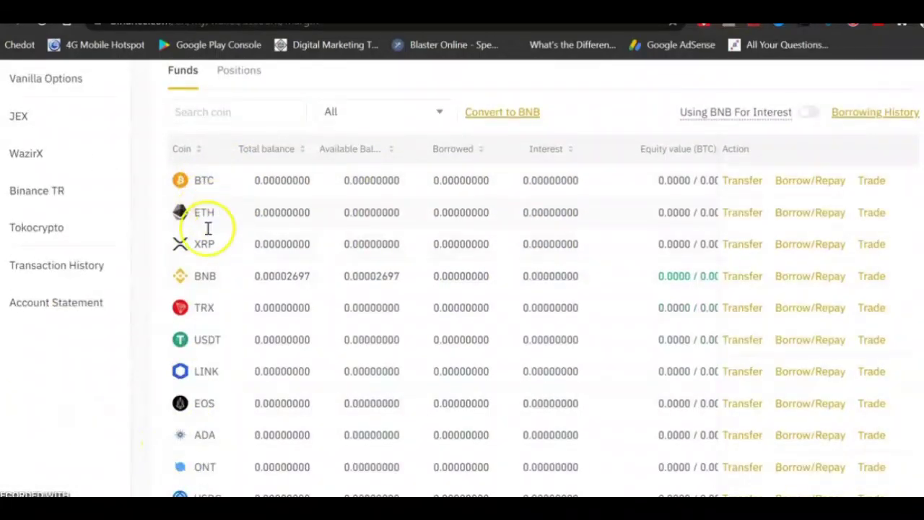
pyautogui.scroll(4, 208, 246)
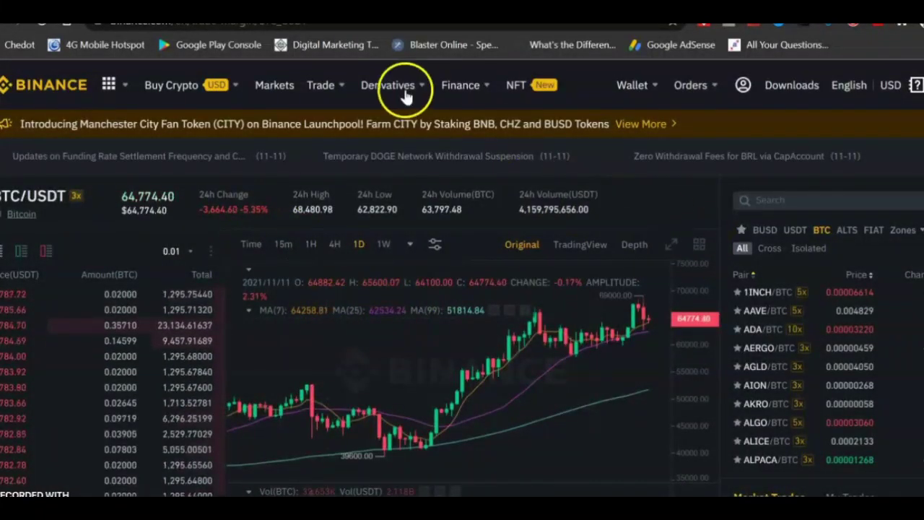
# Step: Search the pair list for 'SHIB' to show the SHIB/USDT, SHIB/BUSD, SHIB/DOGE and SUSHI pairs
pyautogui.moveTo(336, 92)
pyautogui.scroll(-1, 588, 278)
pyautogui.scroll(-2, 785, 325)
pyautogui.scroll(-2, 784, 324)
pyautogui.scroll(3, 568, 289)
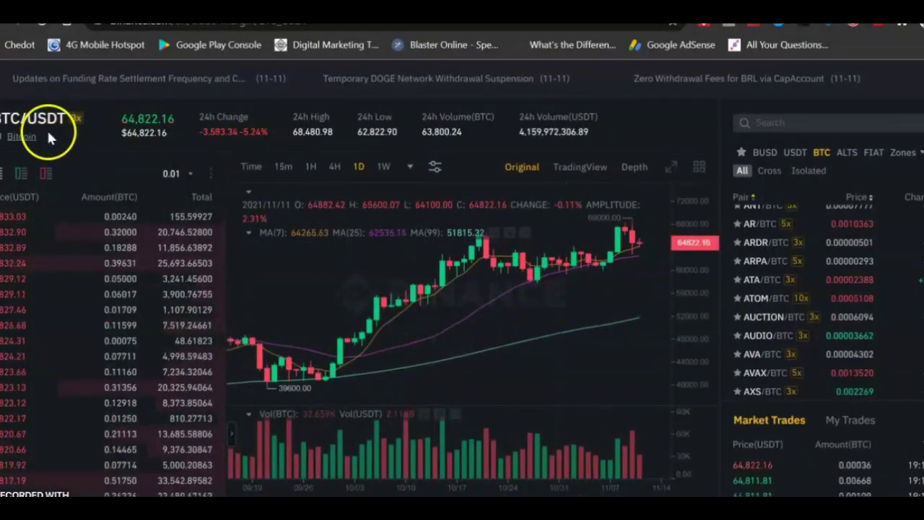
pyautogui.scroll(1, 46, 127)
pyautogui.moveTo(124, 89)
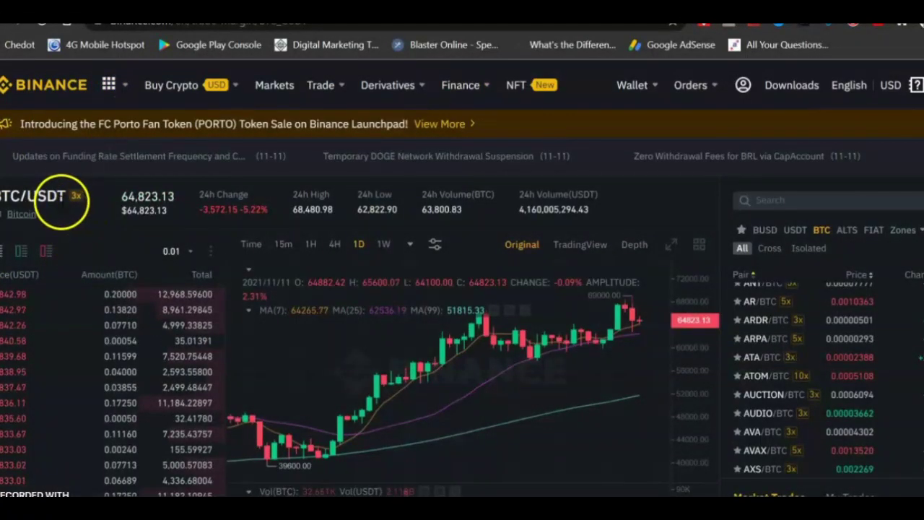
pyautogui.click(794, 198)
pyautogui.write('SHIB')
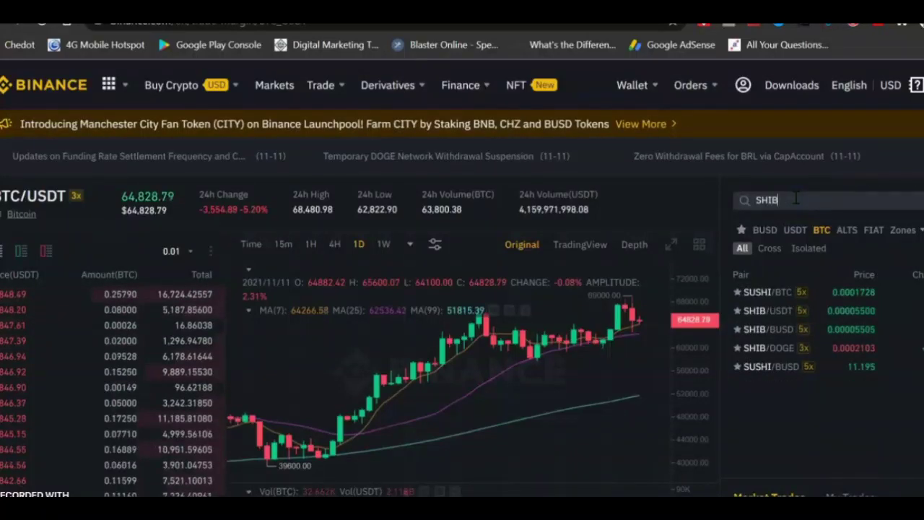
pyautogui.click(825, 312)
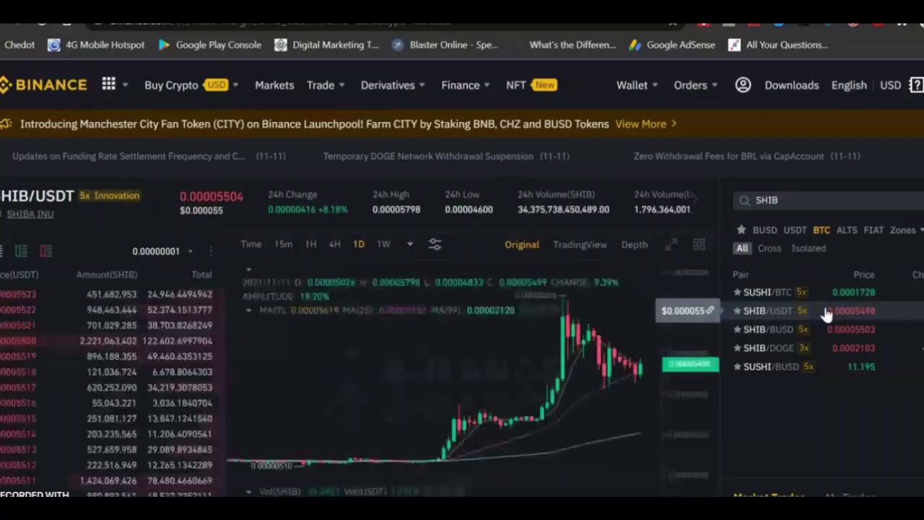
pyautogui.scroll(-5, 838, 307)
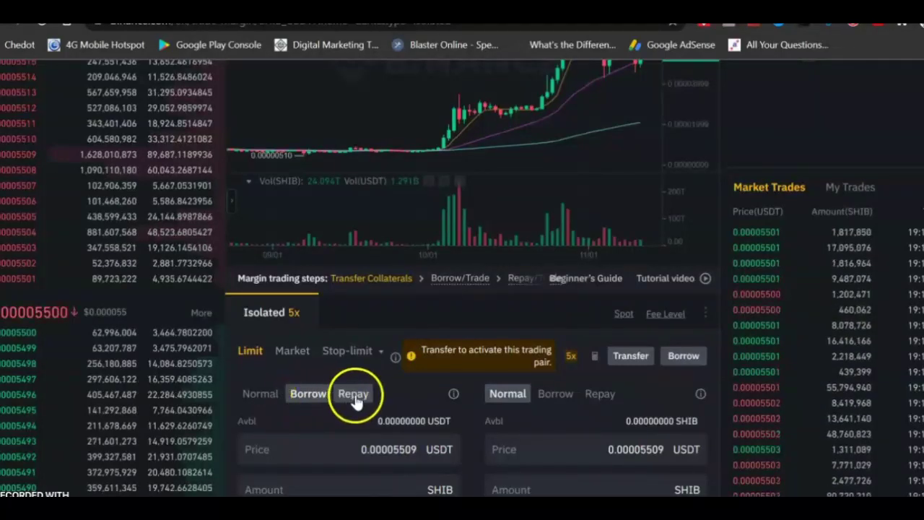
pyautogui.click(274, 398)
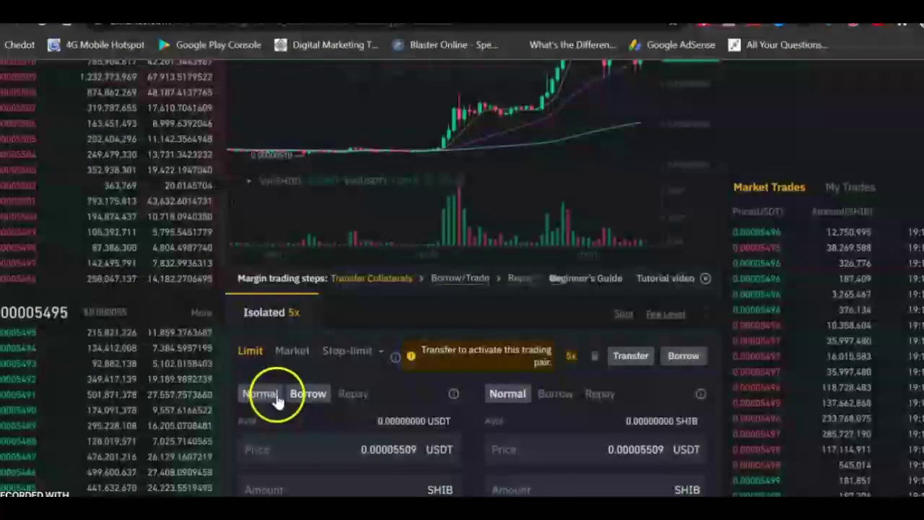
pyautogui.click(306, 390)
pyautogui.click(275, 397)
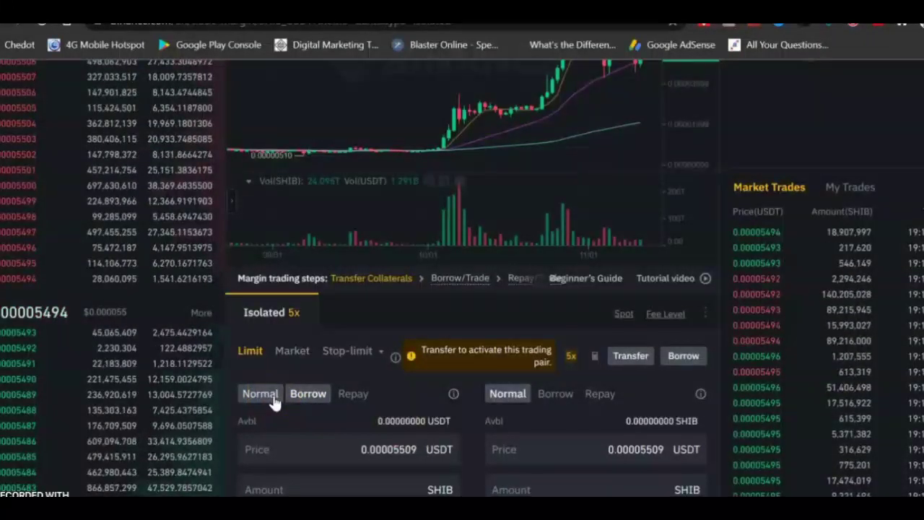
pyautogui.click(307, 399)
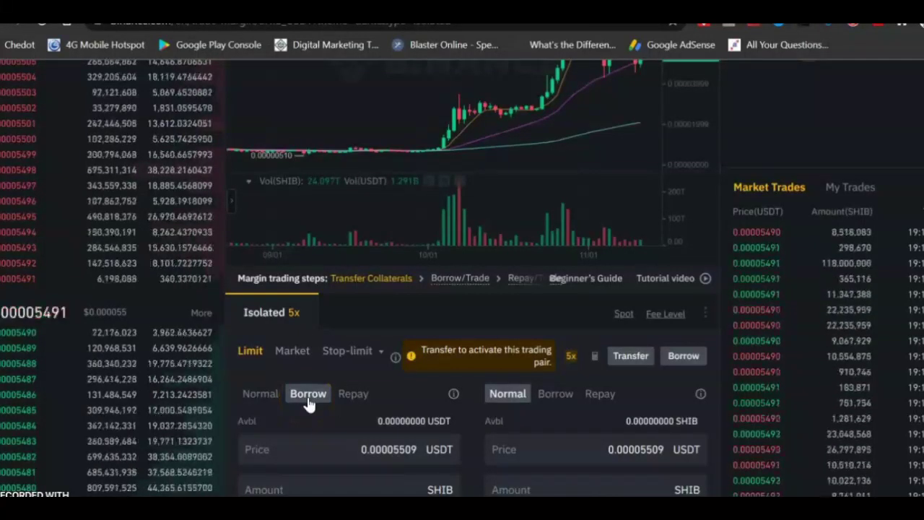
pyautogui.click(312, 389)
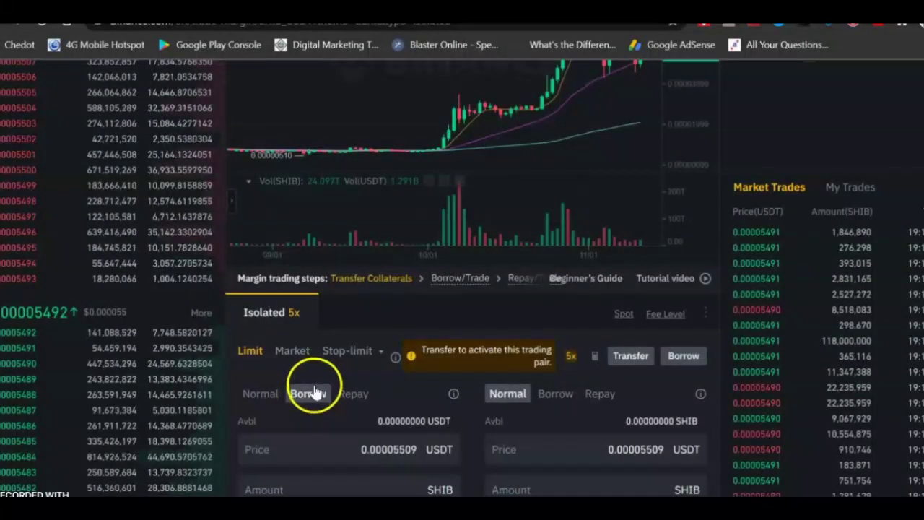
pyautogui.click(462, 401)
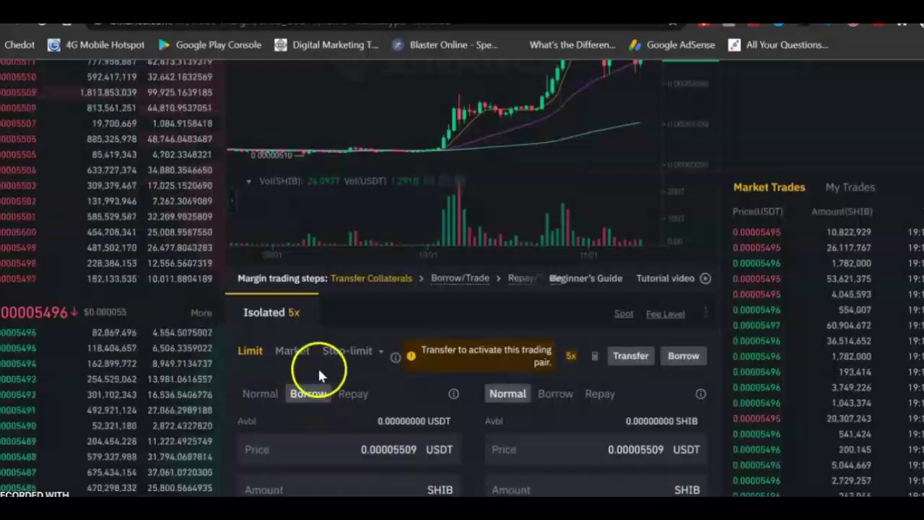
pyautogui.scroll(-1, 318, 366)
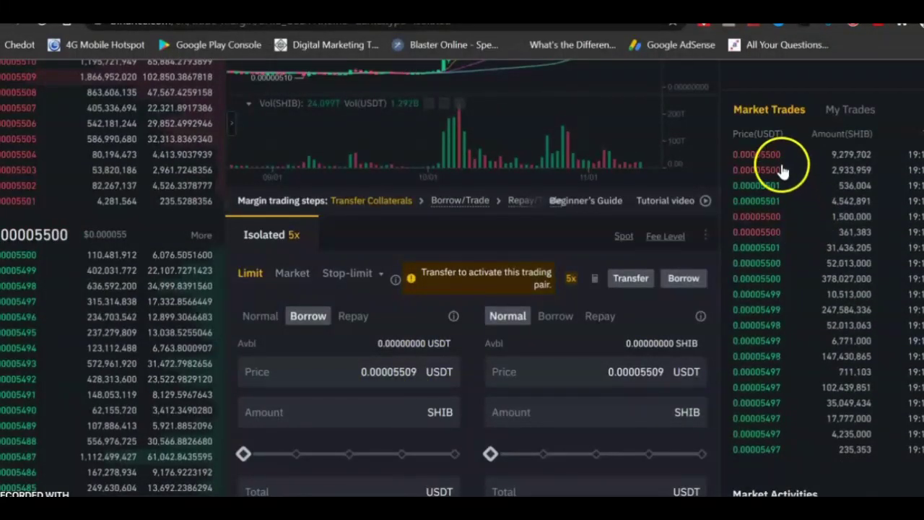
pyautogui.scroll(1, 776, 175)
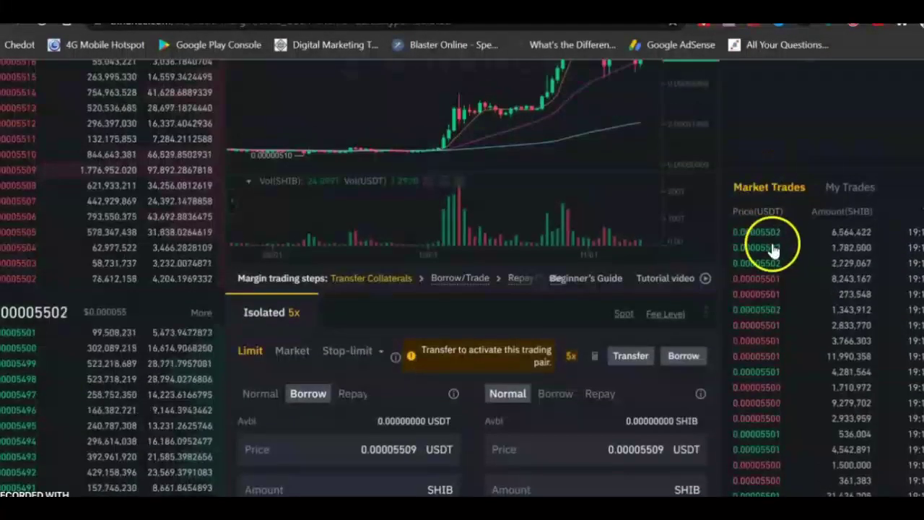
pyautogui.scroll(-1, 373, 460)
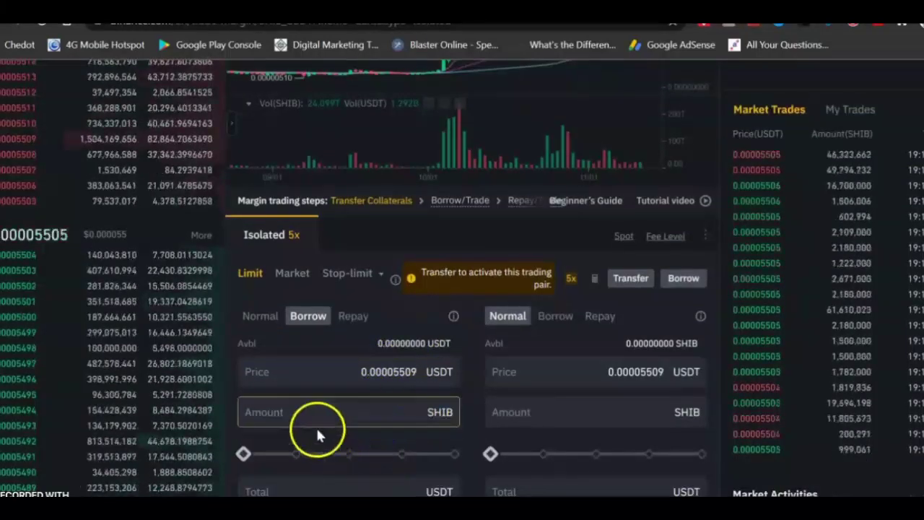
pyautogui.click(363, 380)
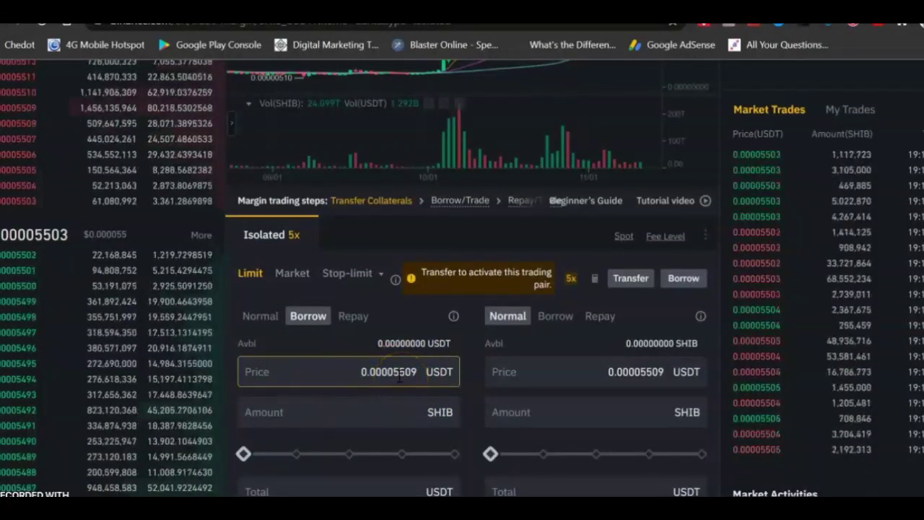
pyautogui.click(443, 371)
pyautogui.scroll(1, 447, 371)
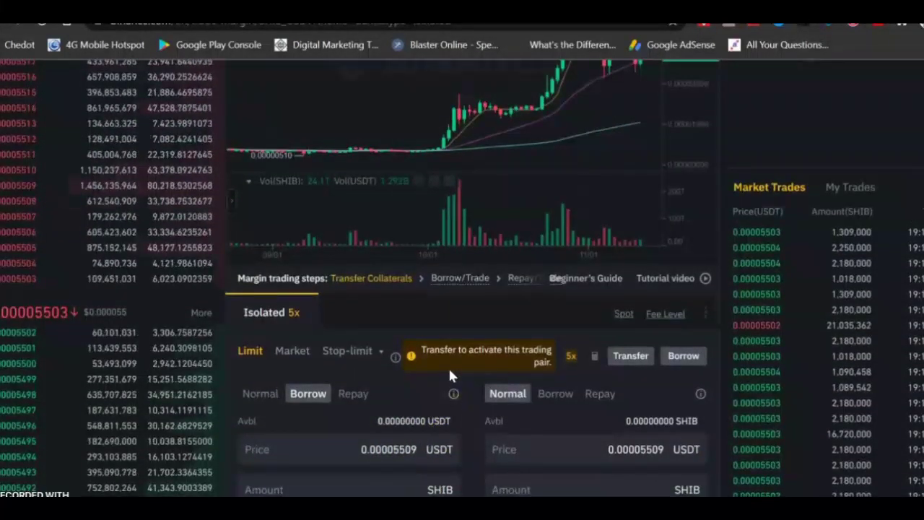
pyautogui.scroll(3, 449, 371)
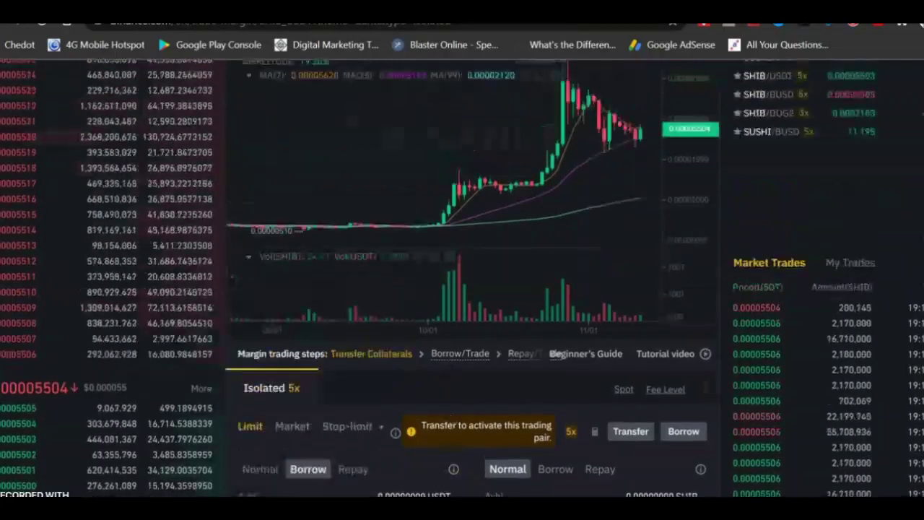
pyautogui.click(252, 169)
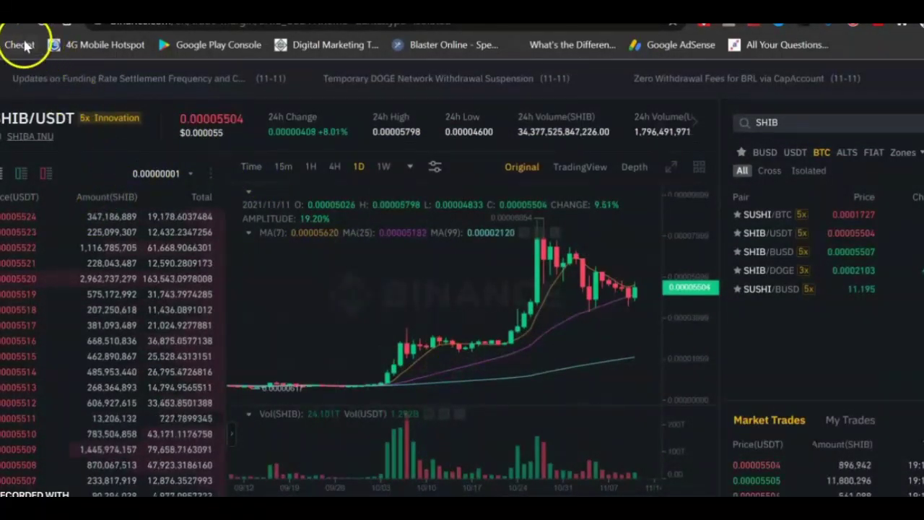
# Step: Replace 'SHIB' with 'BTC/US' in the pair search and pick BTC/USDT from the results
pyautogui.scroll(-3, 371, 382)
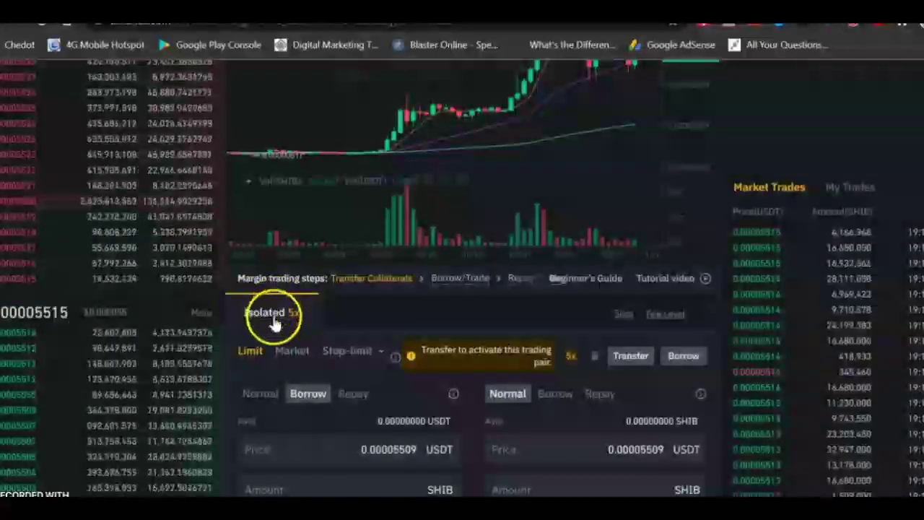
pyautogui.scroll(4, 433, 303)
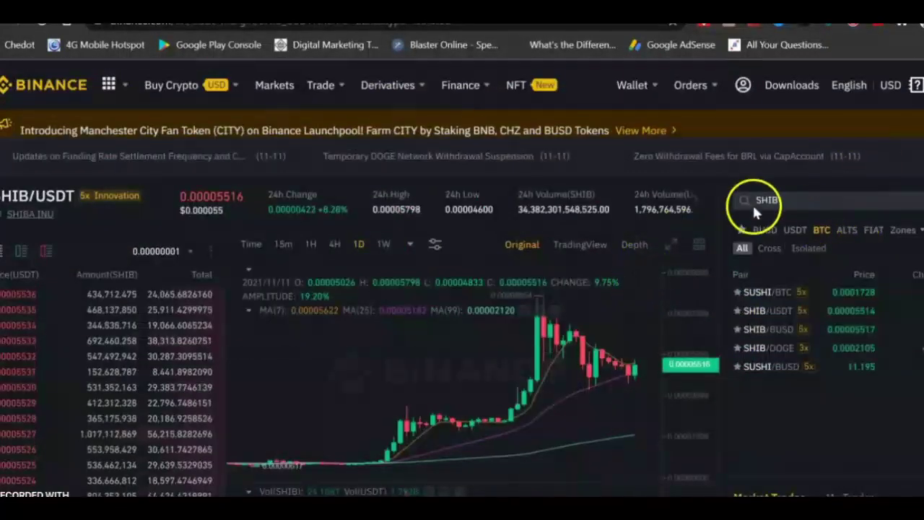
pyautogui.moveTo(791, 199); pyautogui.dragTo(736, 216)
pyautogui.write('BTC')
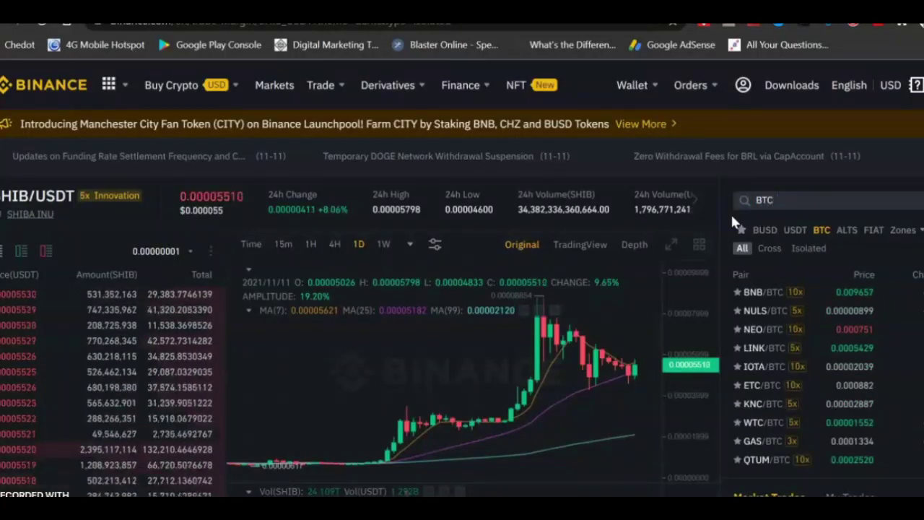
pyautogui.write('/US')
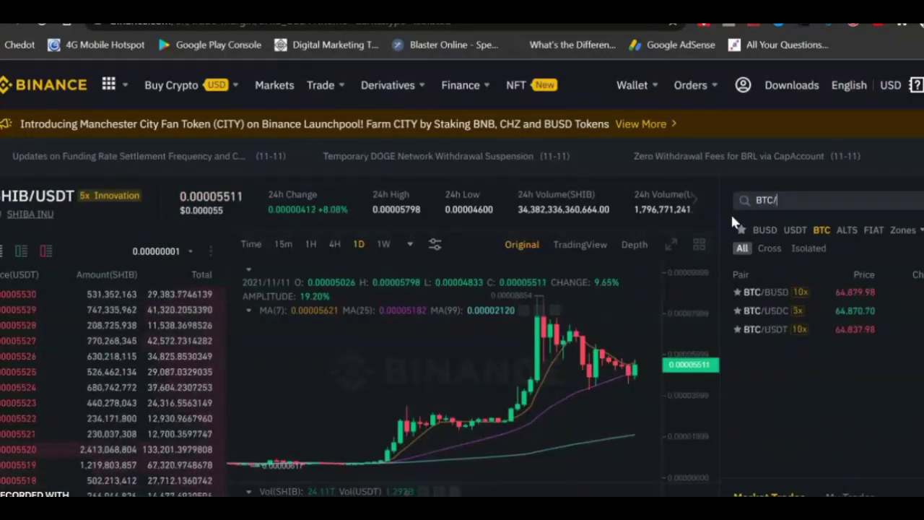
pyautogui.click(662, 208)
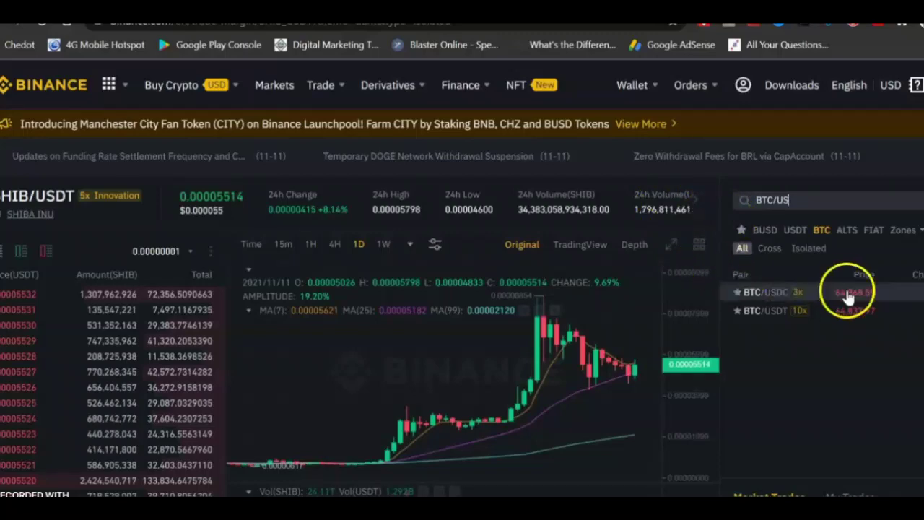
pyautogui.click(827, 312)
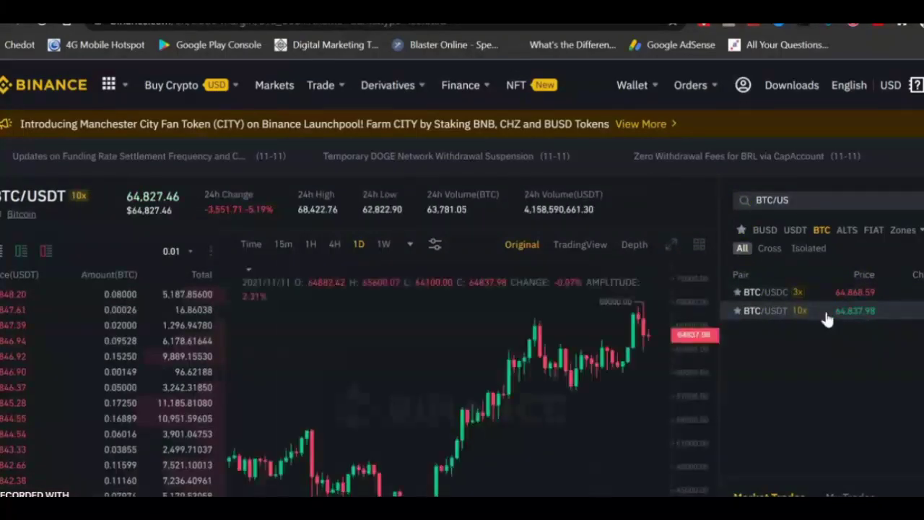
pyautogui.scroll(-4, 857, 390)
# Step: Switch the BTC/USDT order panel from Isolated 10x to the Cross 3x margin tab
pyautogui.scroll(-2, 857, 390)
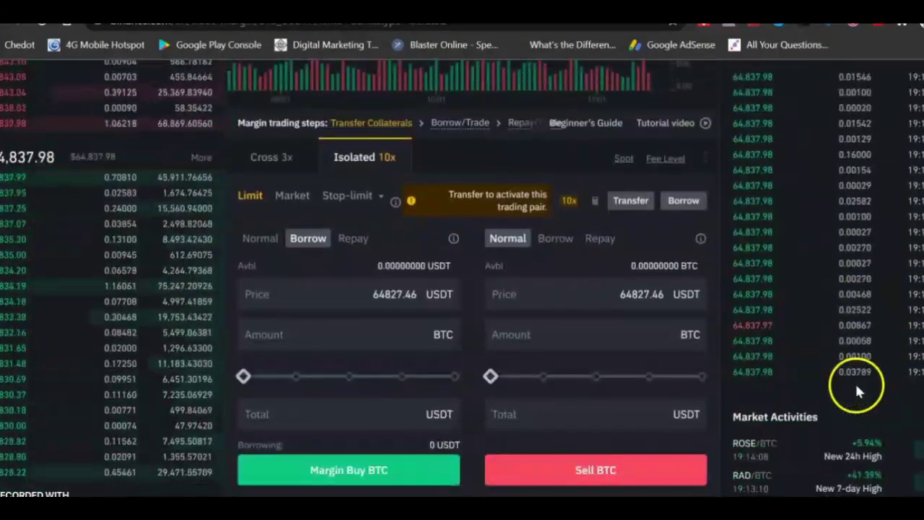
pyautogui.scroll(1, 349, 367)
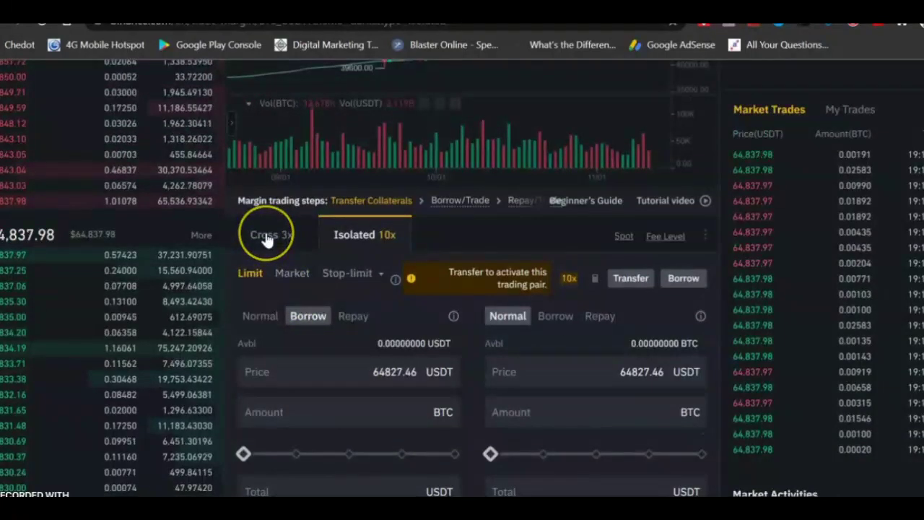
pyautogui.click(265, 237)
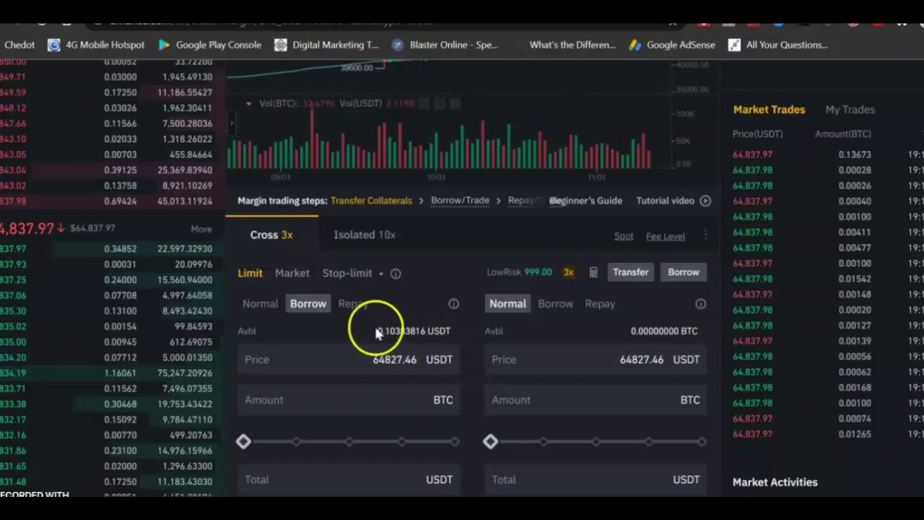
# Step: Go through the Borrow form's Amount, Total and Price fields, selecting the 64827.46 USDT price
pyautogui.click(382, 400)
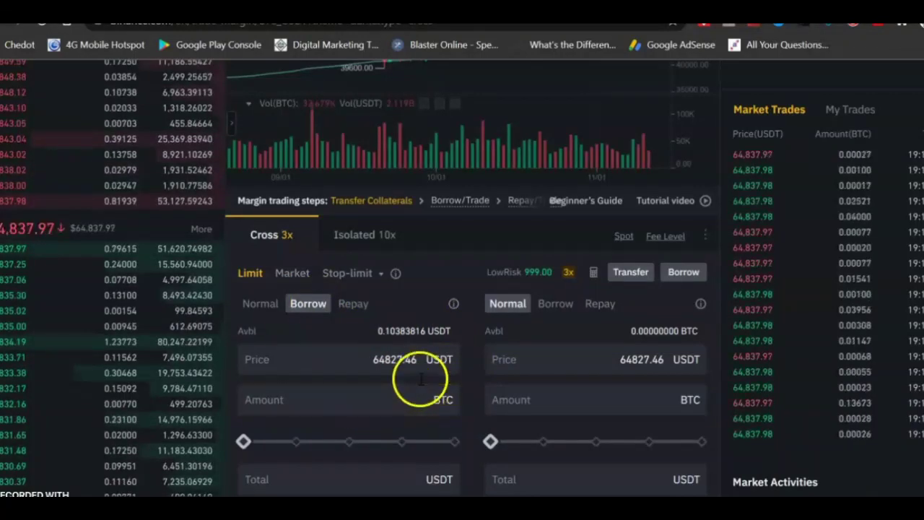
pyautogui.click(326, 489)
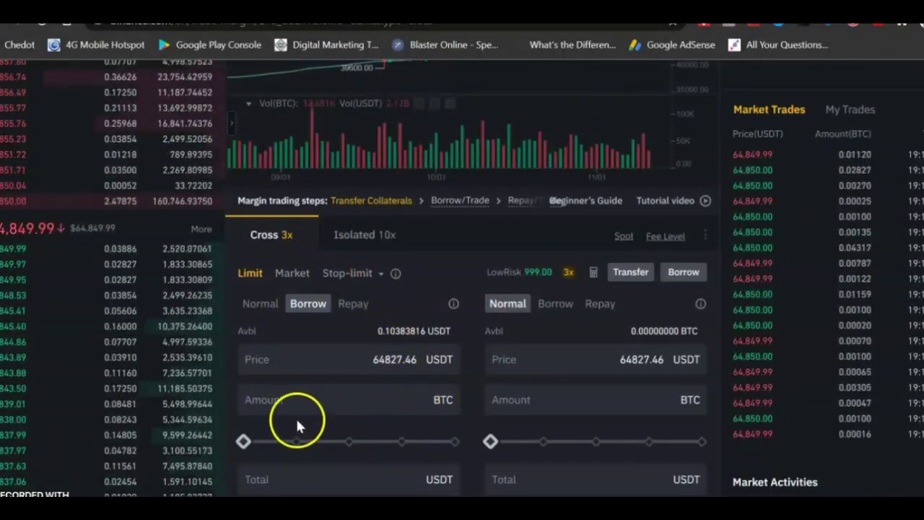
pyautogui.click(382, 357)
pyautogui.moveTo(416, 360); pyautogui.dragTo(370, 364)
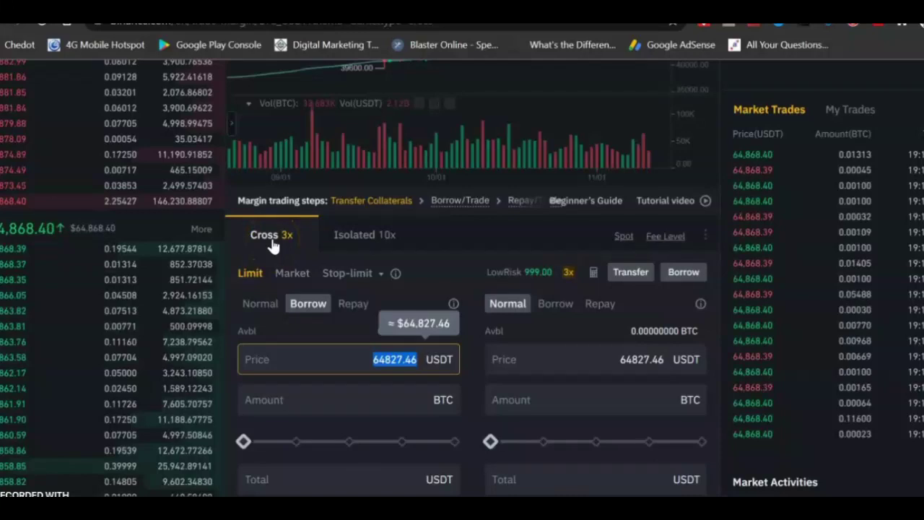
pyautogui.click(361, 244)
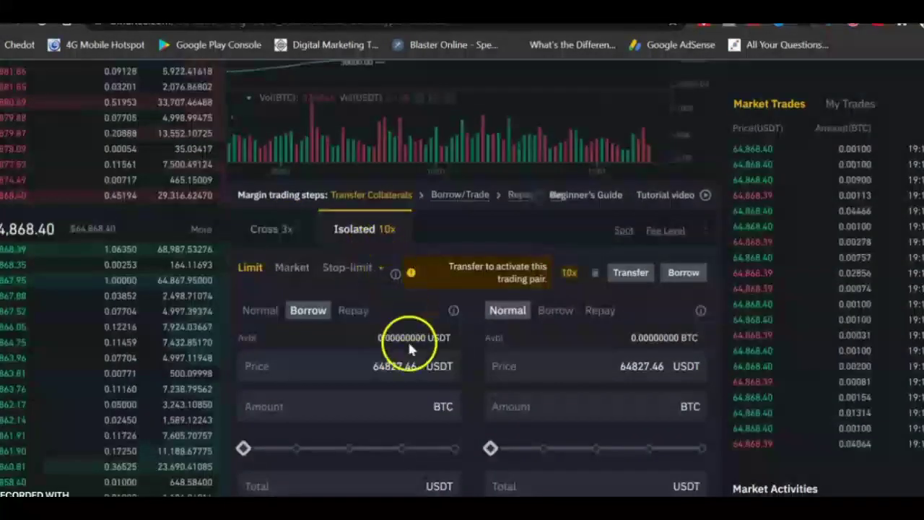
pyautogui.click(390, 379)
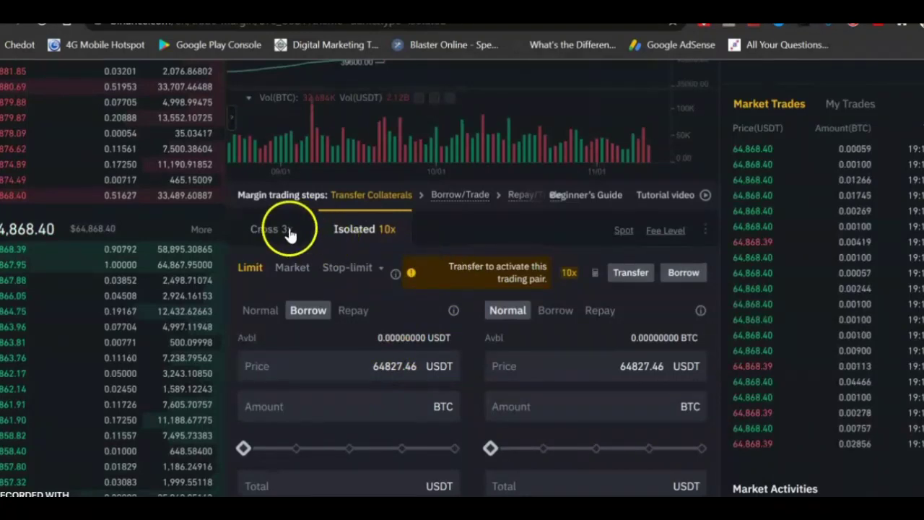
pyautogui.click(258, 236)
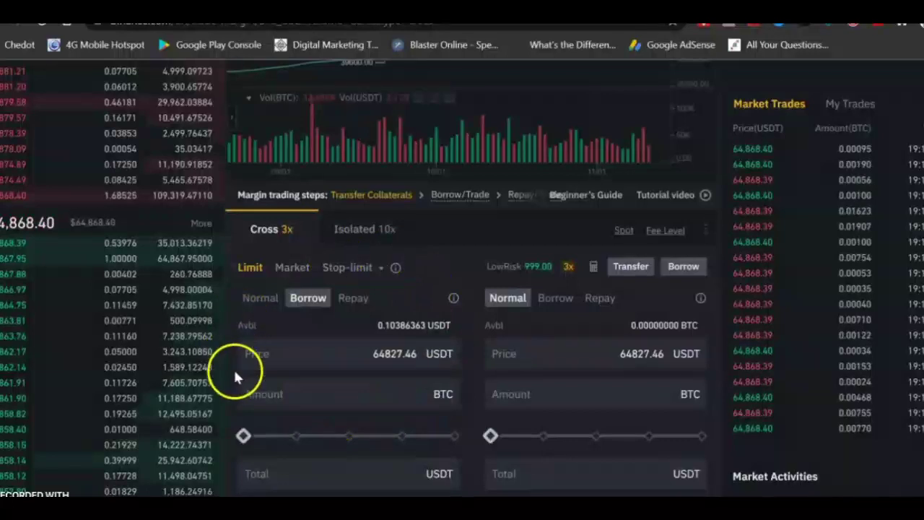
pyautogui.click(361, 229)
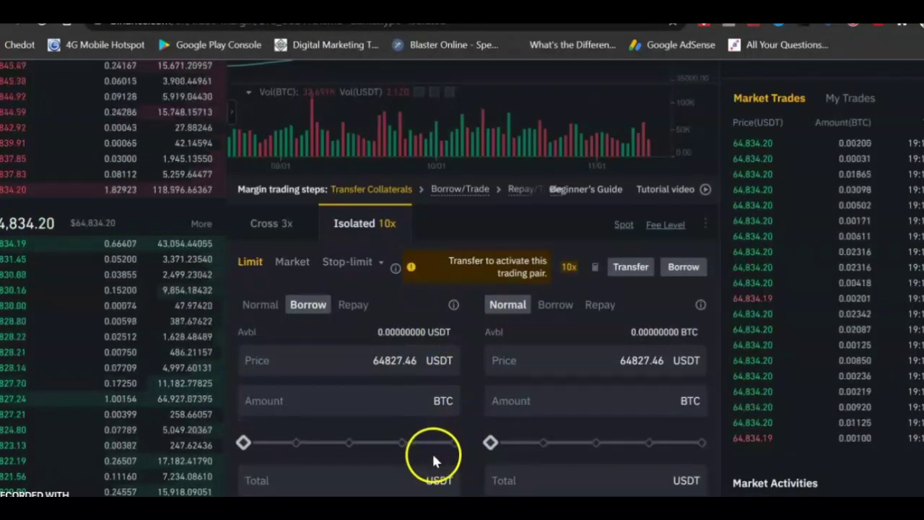
pyautogui.doubleClick(271, 230)
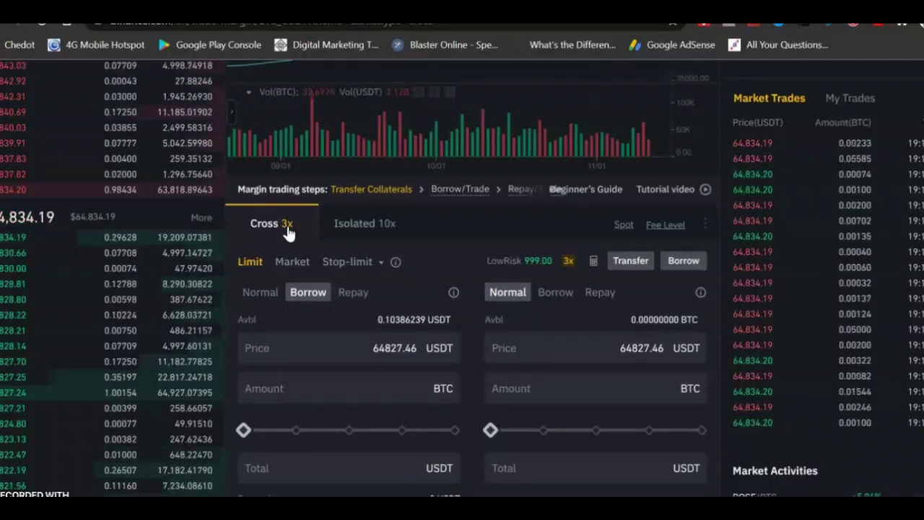
pyautogui.click(376, 228)
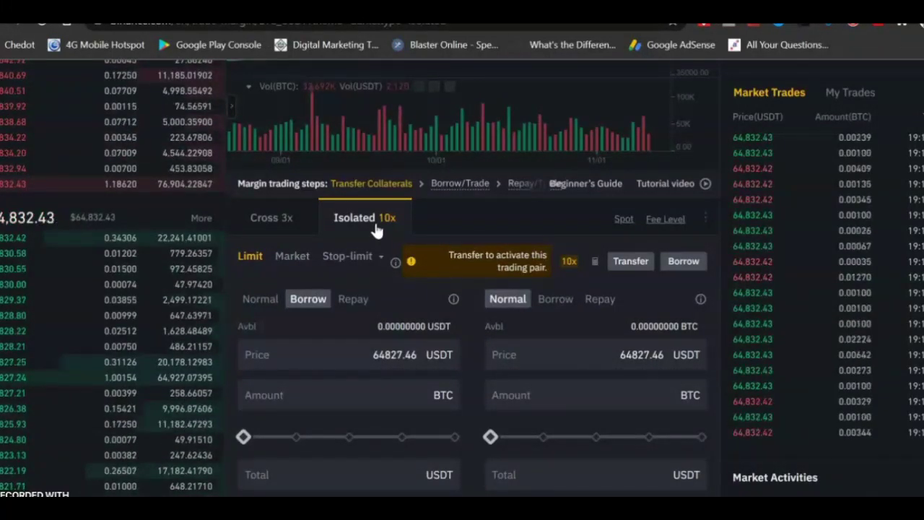
pyautogui.click(383, 220)
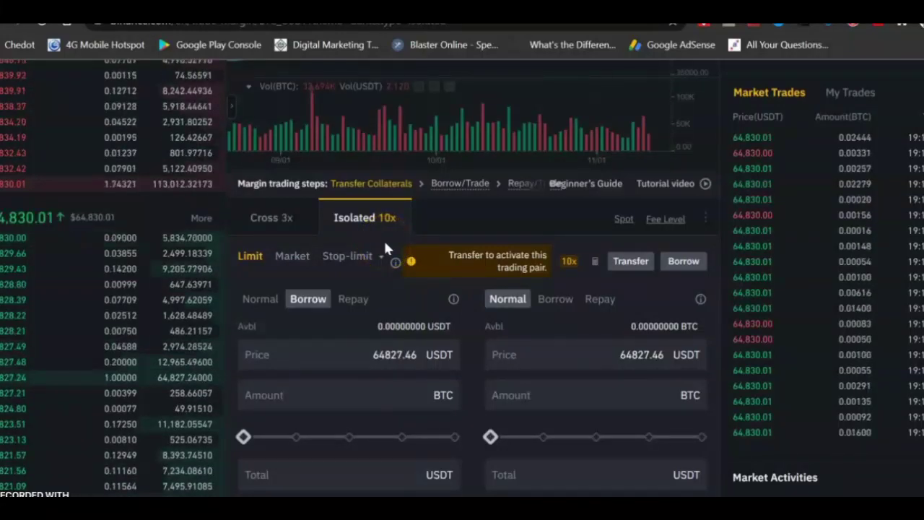
pyautogui.click(267, 230)
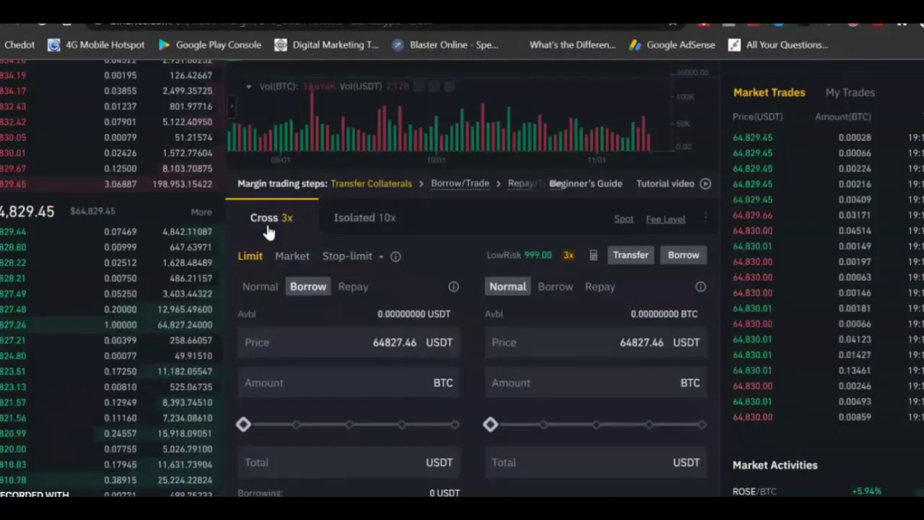